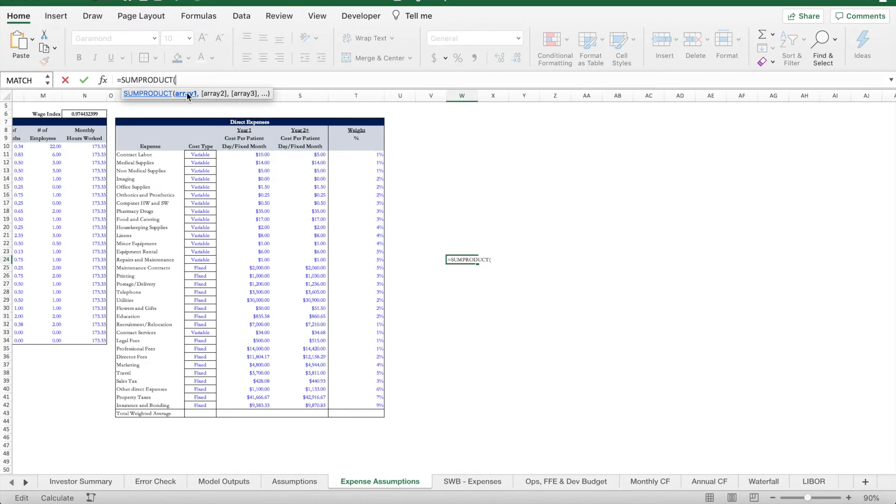
text(,)
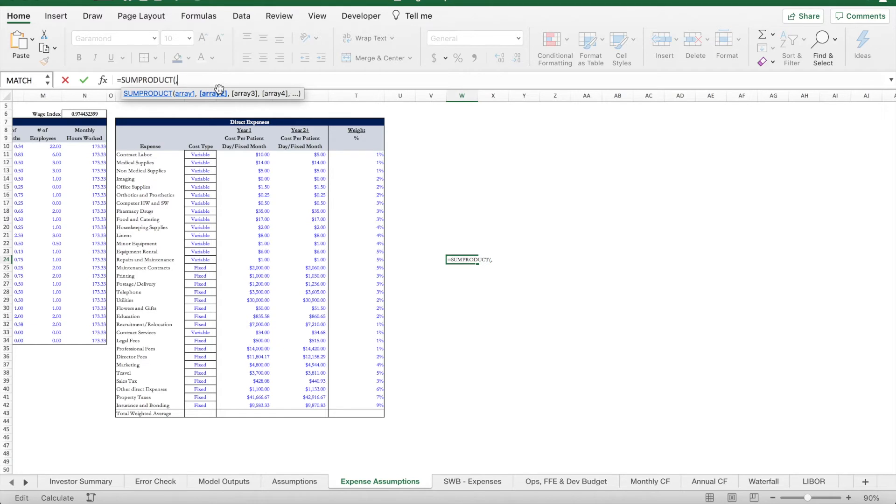
text(,)
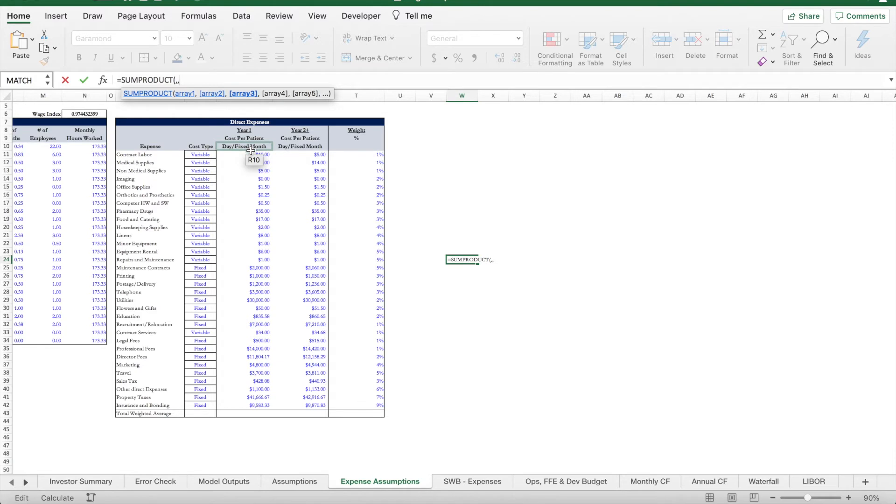
key(Escape)
Highlight the Year 1 costs in R11:R42 and the expense weights in T11:T42 to inspect both ranges.
drag(252, 154, 258, 405)
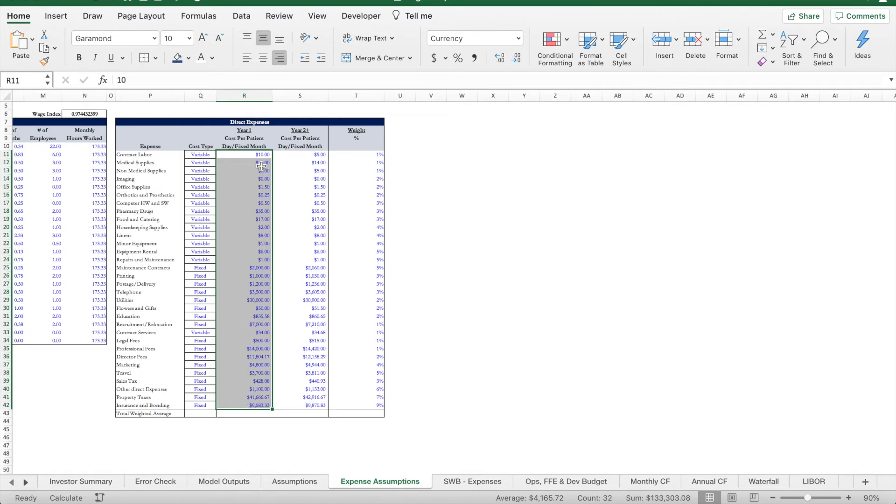
drag(351, 157, 355, 406)
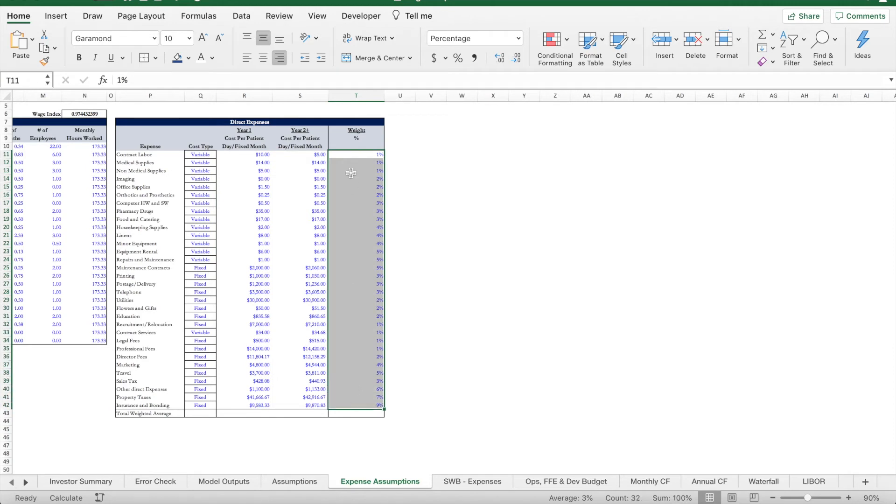
click(432, 195)
text(=S)
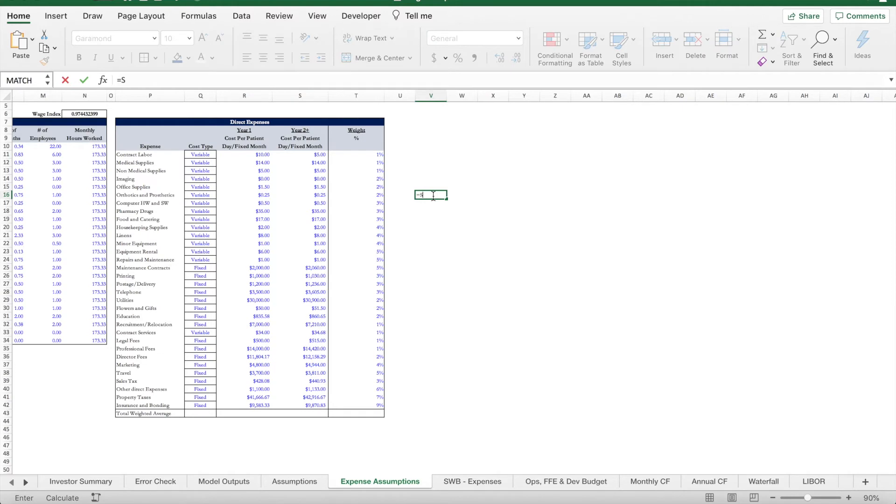
text(UM()
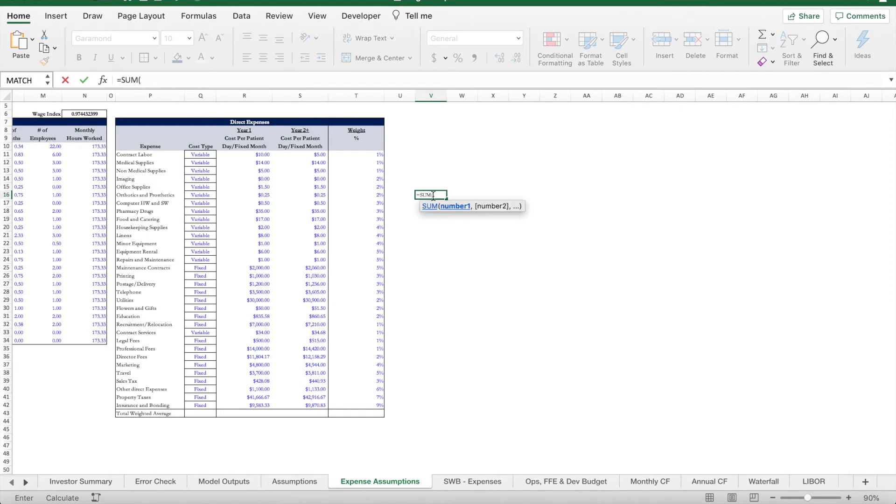
drag(435, 191, 446, 190)
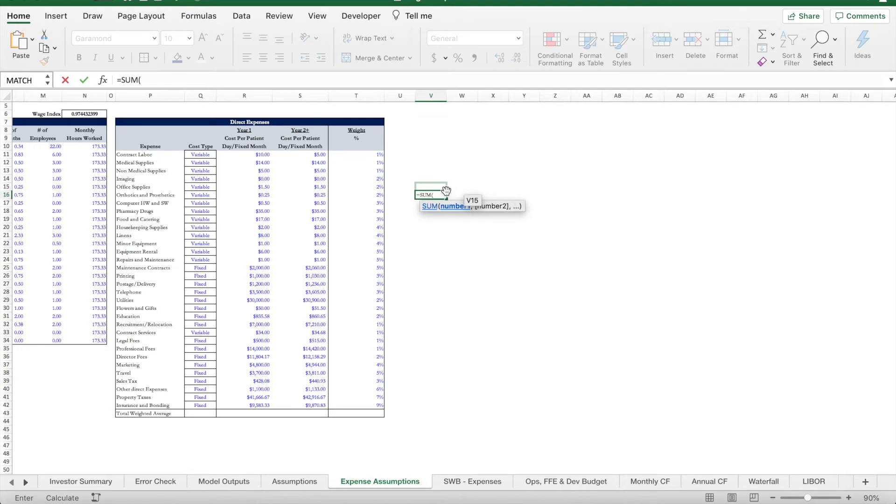
drag(446, 190, 446, 191)
click(172, 80)
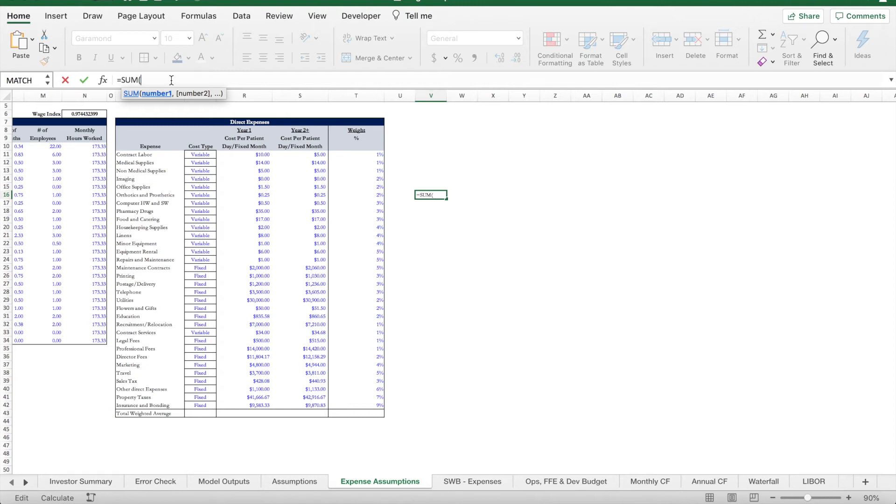
key(BackSpace)
key(BackSpace)
key(BackSpace)
key(BackSpace)
key(BackSpace)
key(Escape)
Total the weight percentages in the Total Weighted Average row by entering =SUM(T11:T42) in T43.
click(357, 413)
text(=SUM()
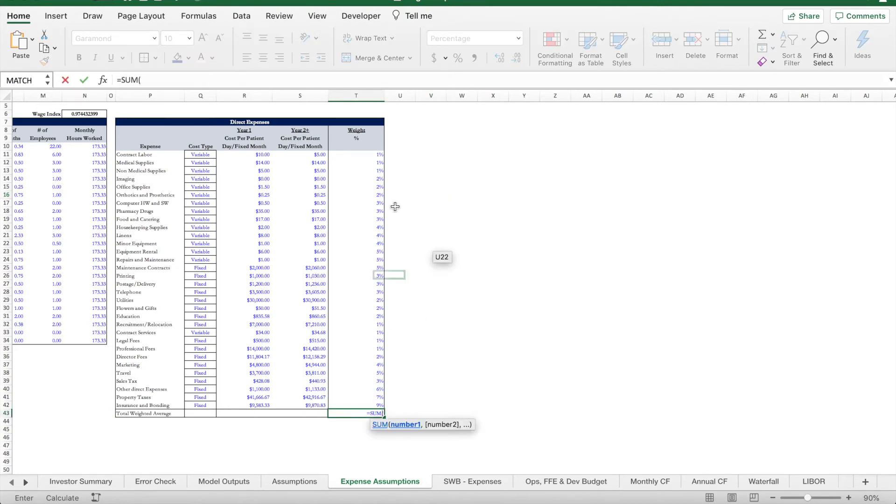
click(370, 154)
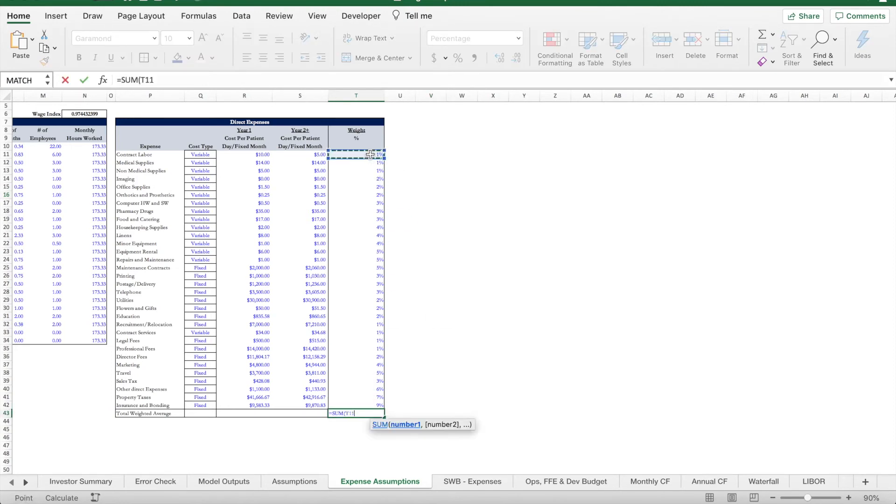
key(ctrl+shift+Down)
text())
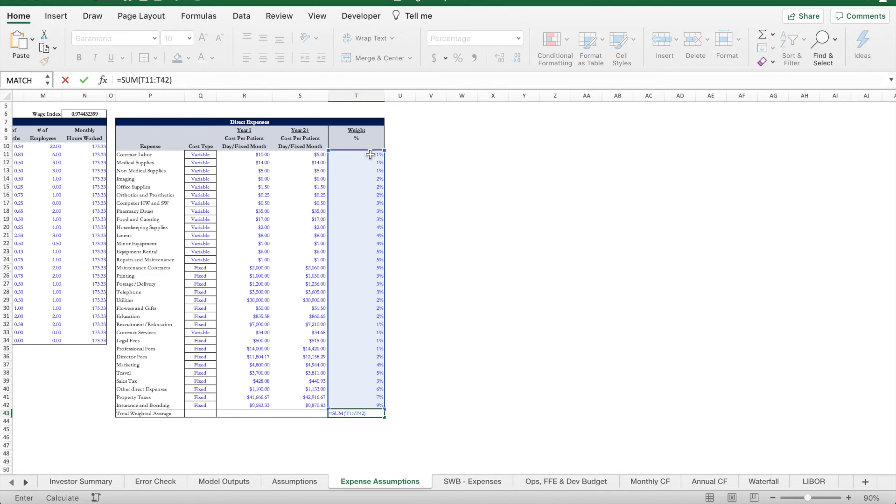
key(Return)
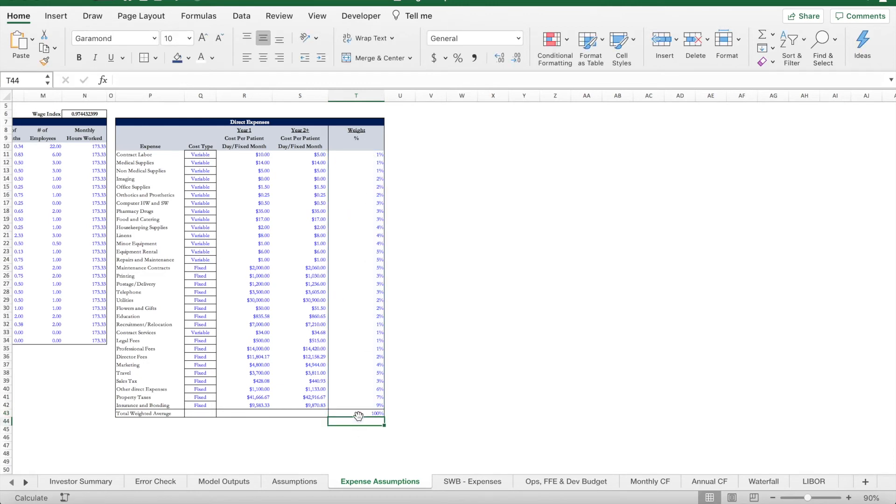
Enter =SUMPRODUCT(R11:R42,T11:T42) in R43 to multiply the Year 1 costs by their weights.
click(249, 413)
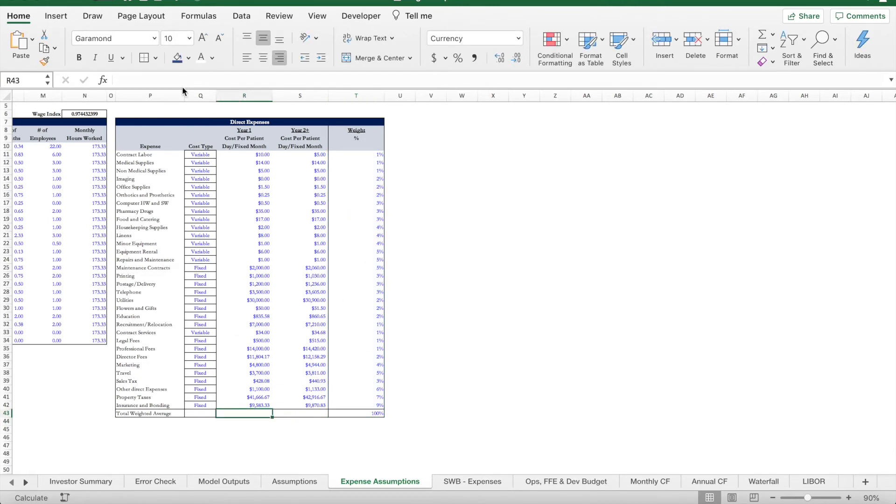
click(182, 82)
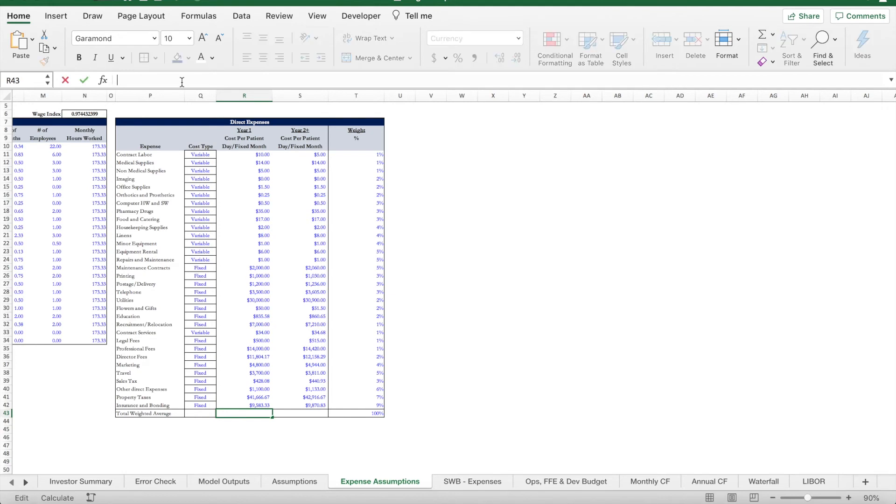
text(=SUMPO)
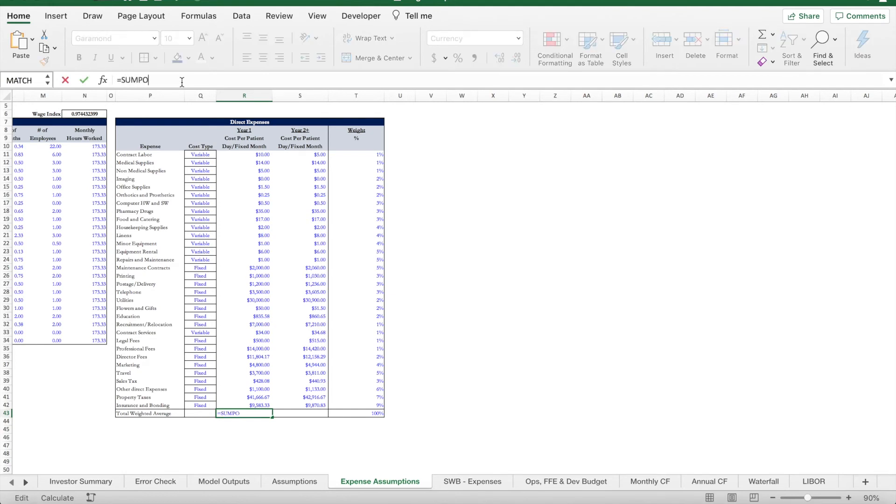
key(BackSpace)
text(RODUCT()
drag(250, 155, 253, 406)
text(,)
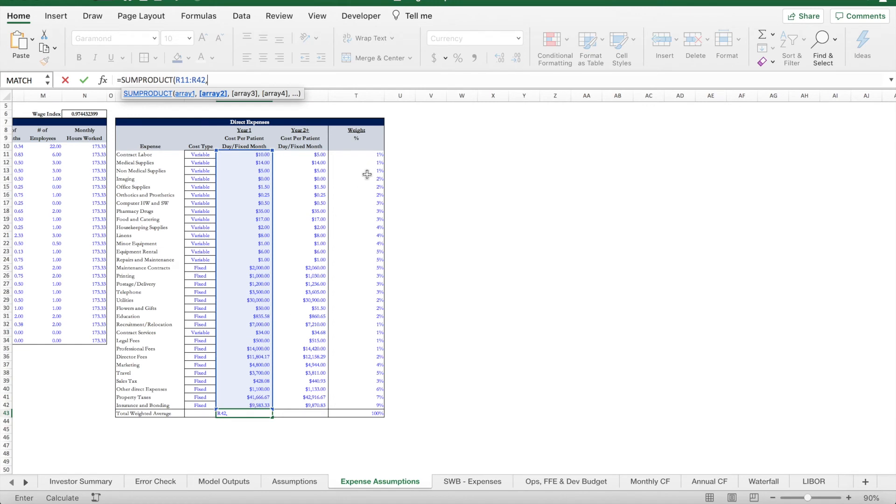
click(365, 155)
drag(365, 159, 362, 403)
text())
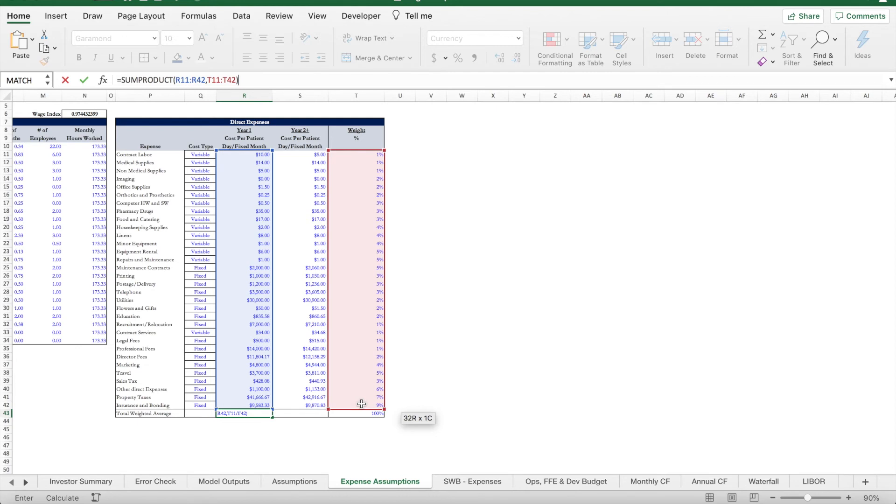
key(Return)
Extend the Year 1 formula in R43 by dividing the SUMPRODUCT by SUM(T11:T42).
click(256, 414)
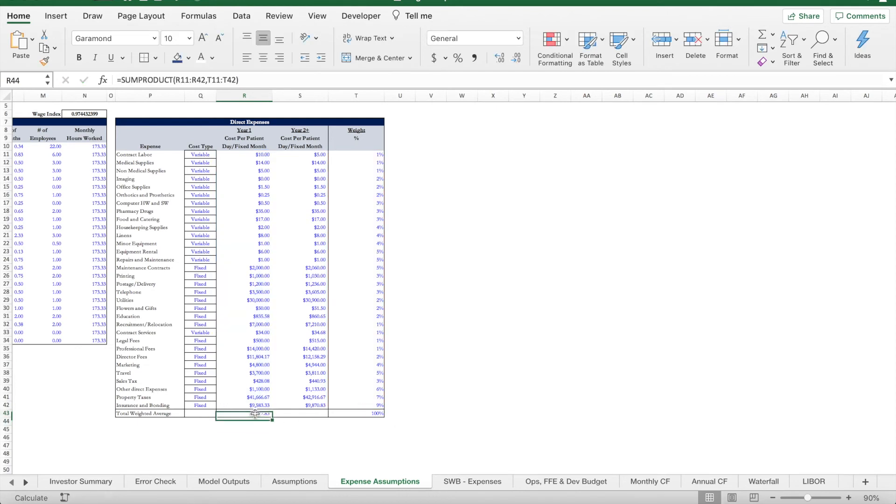
click(247, 80)
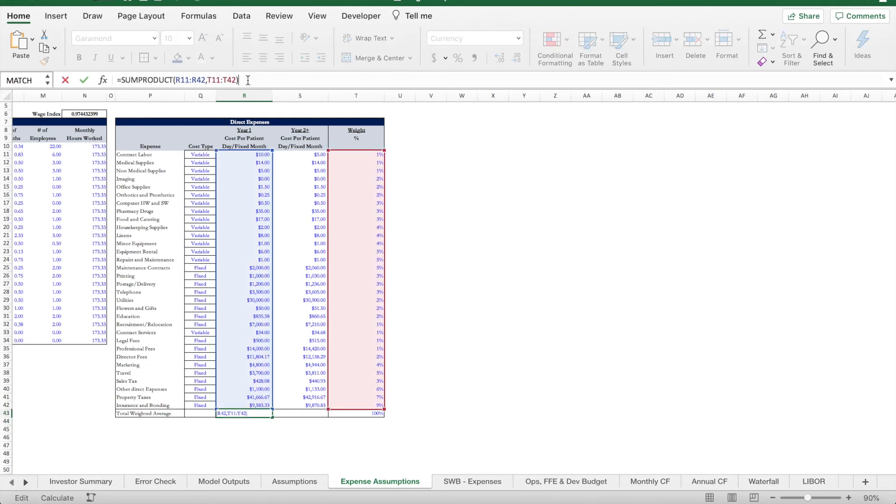
text(/SUM()
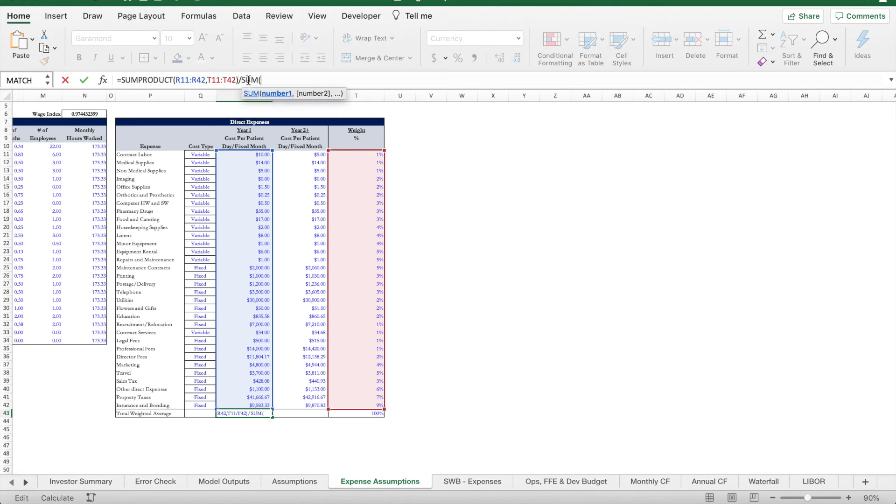
drag(358, 157, 364, 404)
text())
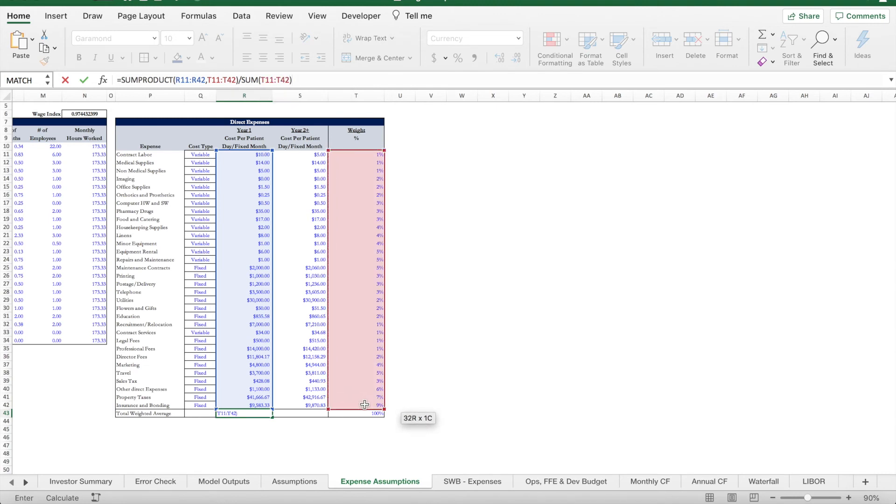
key(Return)
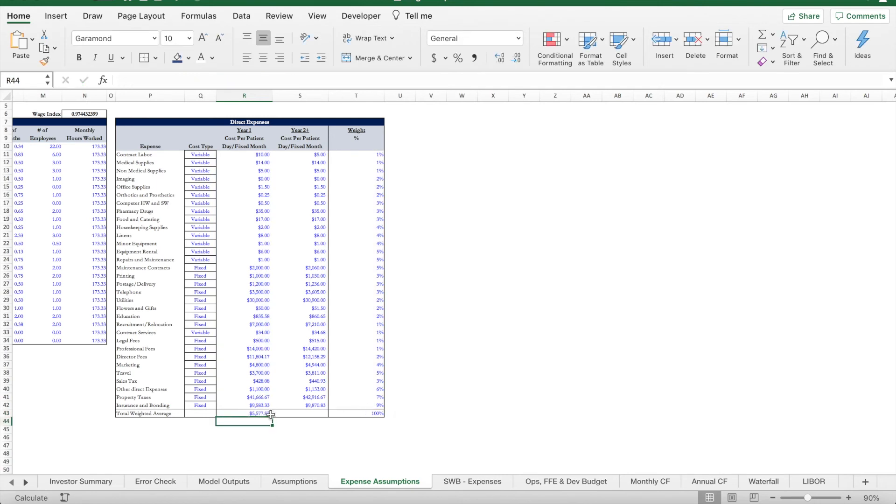
Review the weighted average formula and its referenced ranges in R43 without changing it.
click(260, 414)
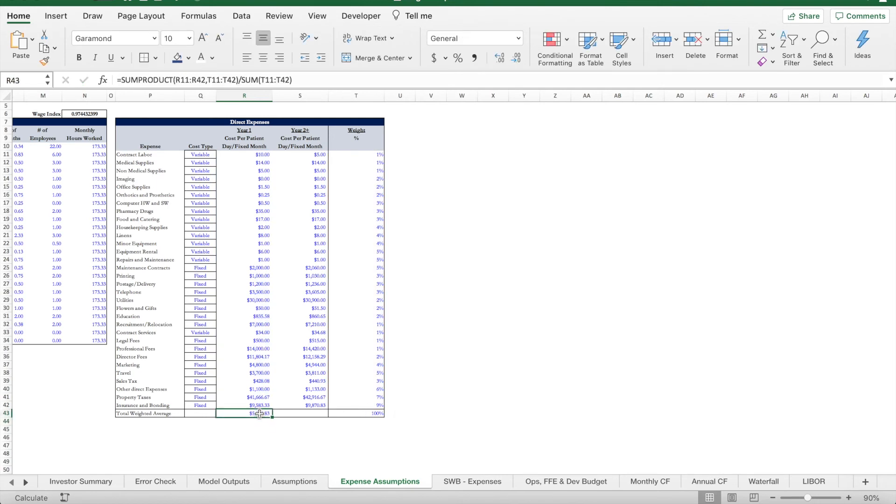
click(311, 77)
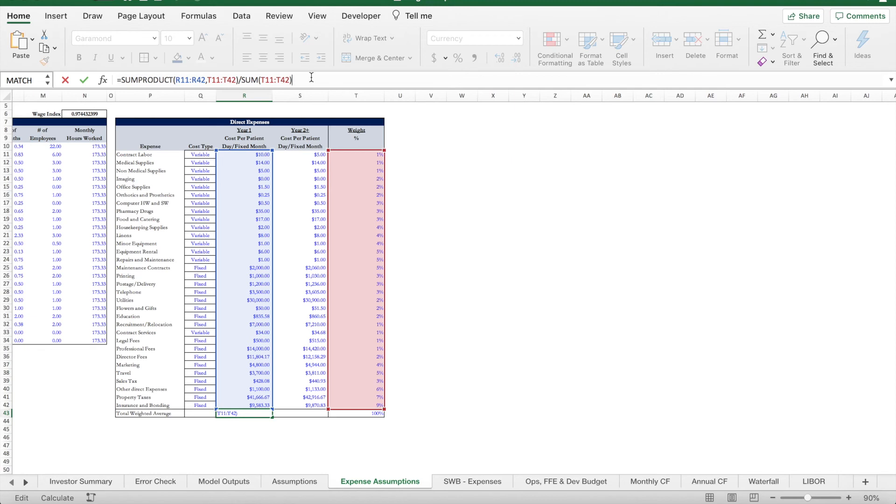
key(Return)
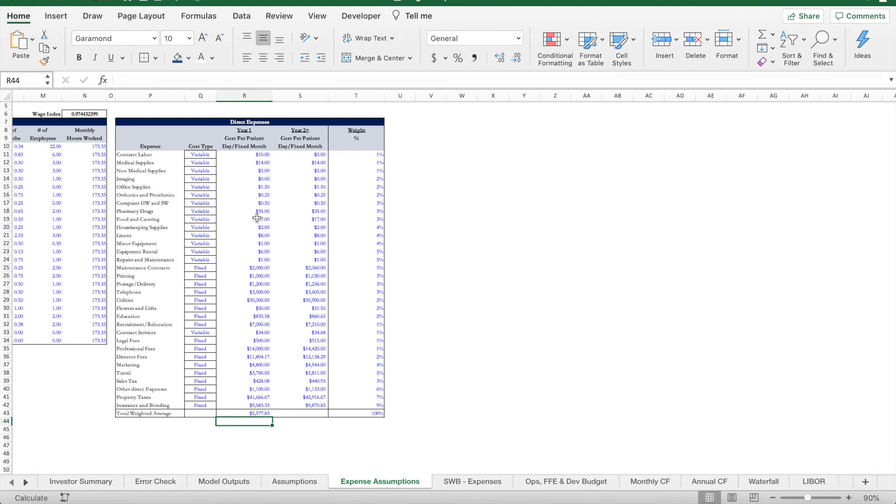
Calculate the Year 2+ weighted average by entering =SUMPRODUCT(S11:S42,T11:T42)/SUM(T11:T42) in S43.
click(301, 415)
text(=)
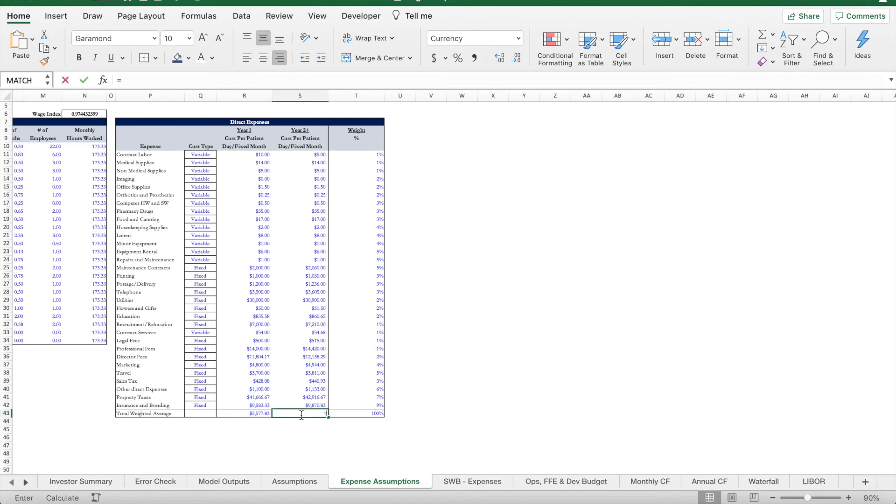
text(SUMPRODUCT()
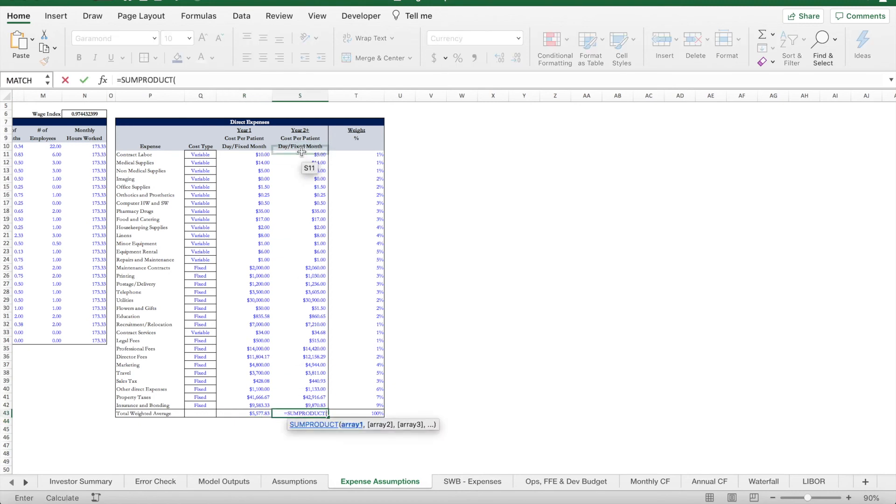
drag(302, 152, 309, 406)
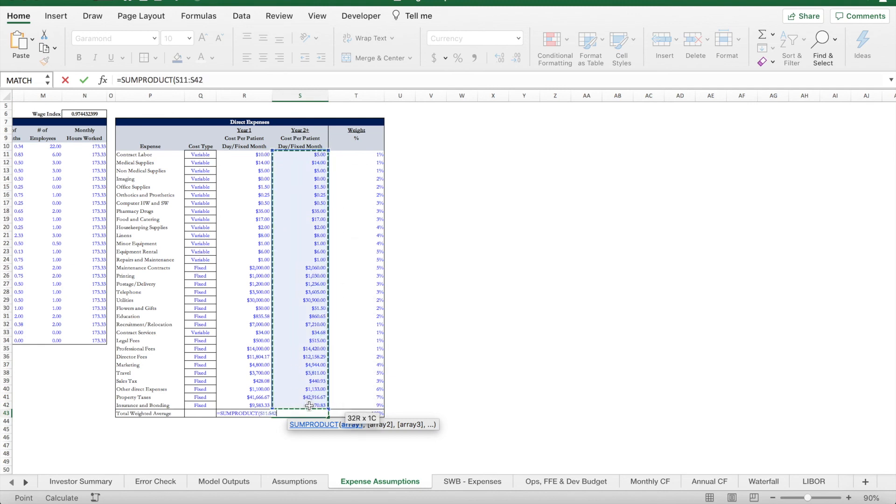
text(,)
drag(367, 155, 367, 404)
text())
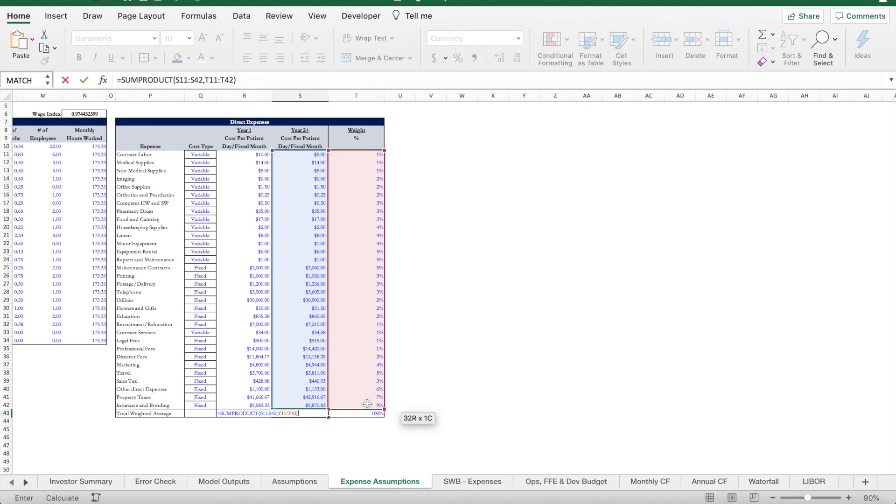
text(/SUM()
drag(364, 156, 364, 405)
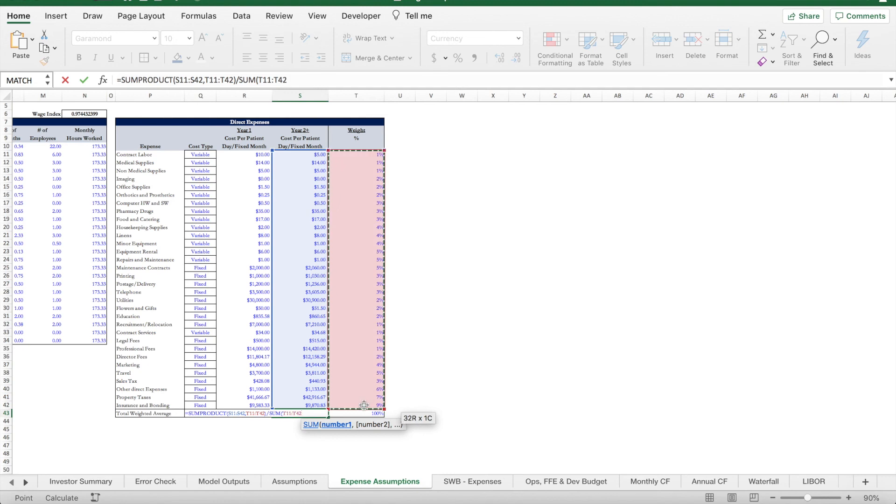
text())
key(Return)
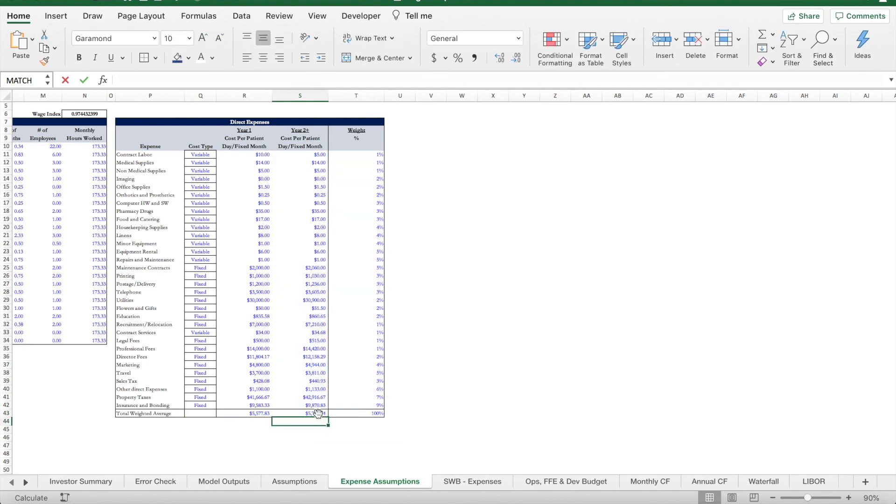